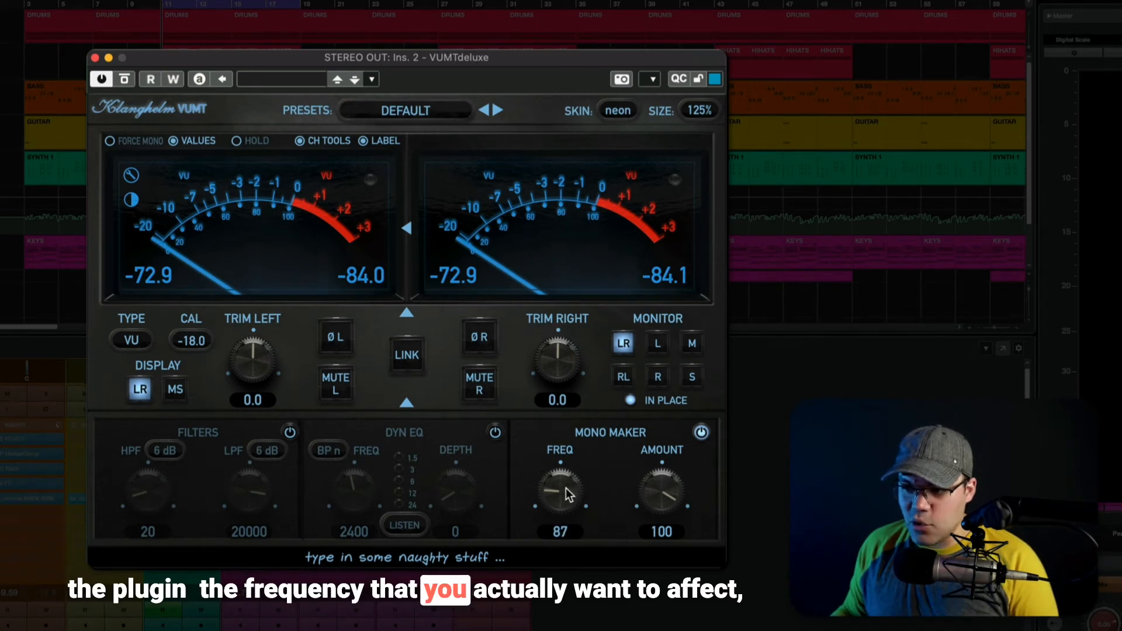
- Try different Mono Maker frequencies while listening and finish with the frequency set to 80 Hz
{"action": "scroll", "coordinate": [566, 490], "scroll_direction": "down", "scroll_amount": 3}
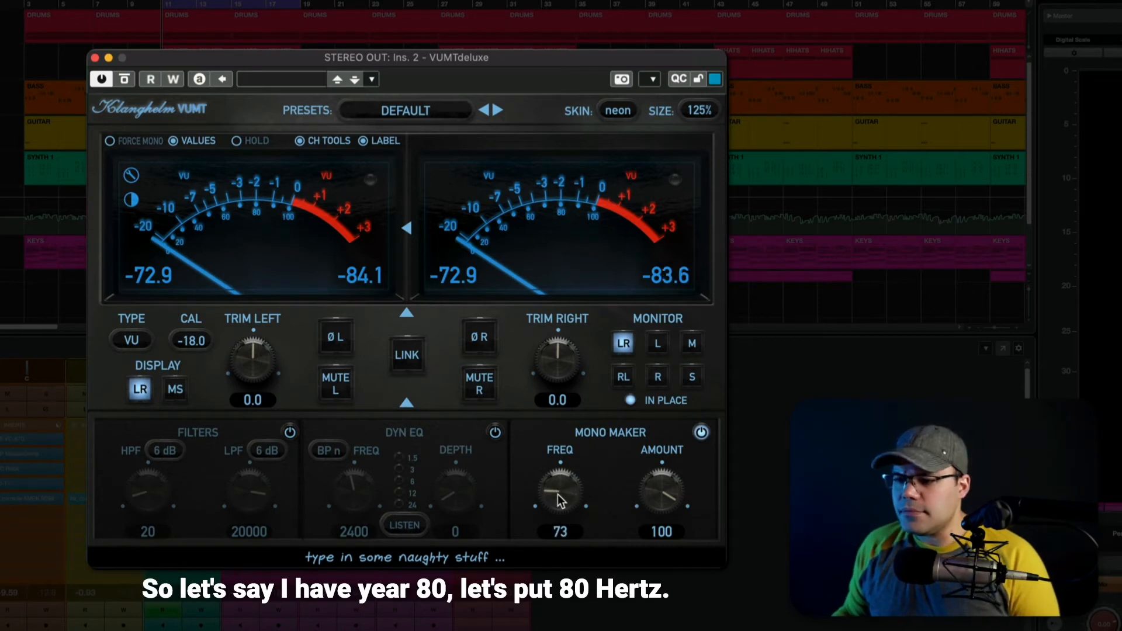
{"action": "left_click", "coordinate": [560, 532]}
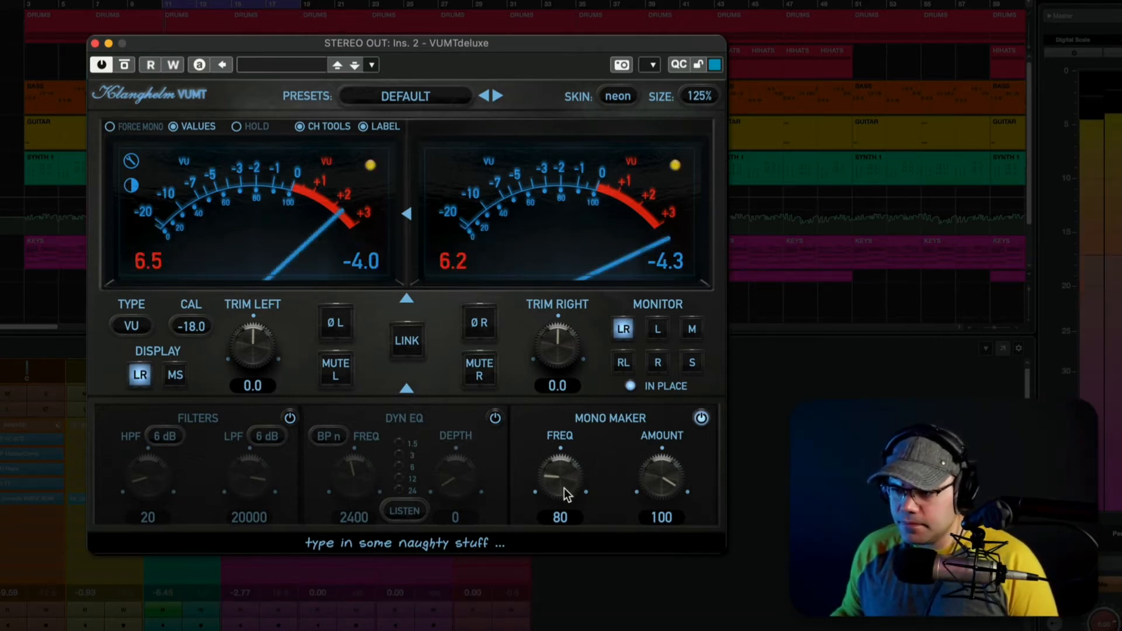
{"action": "mouse_move", "coordinate": [567, 484]}
{"action": "left_mouse_down"}
{"action": "mouse_move", "coordinate": [585, 380]}
{"action": "mouse_move", "coordinate": [573, 482]}
{"action": "left_mouse_up"}
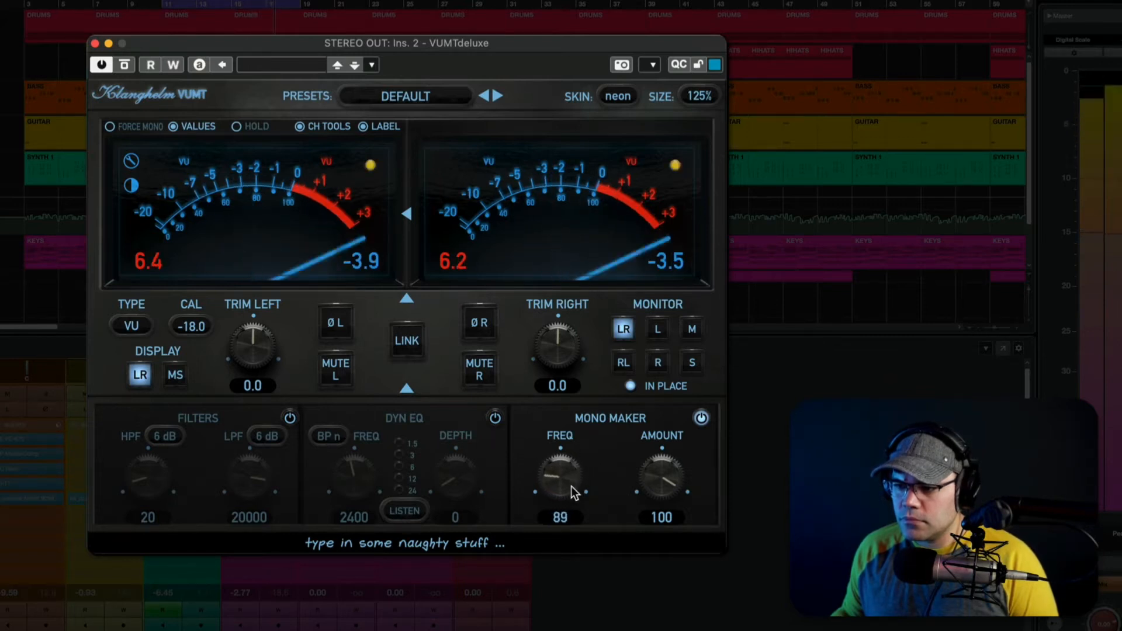
{"action": "double_click", "coordinate": [567, 518]}
{"action": "type", "text": "80"}
{"action": "key", "text": "Return"}
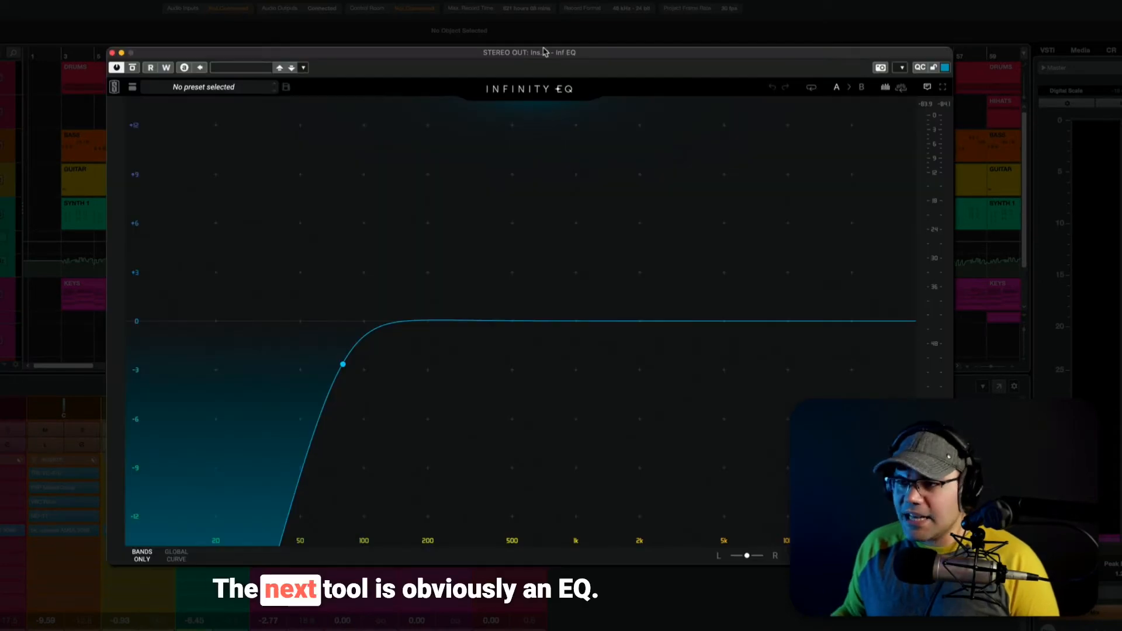
- Set the Infinity EQ low-cut band near 80 Hz to process only the side signal
{"action": "left_click_drag", "start_coordinate": [544, 52], "coordinate": [475, 64]}
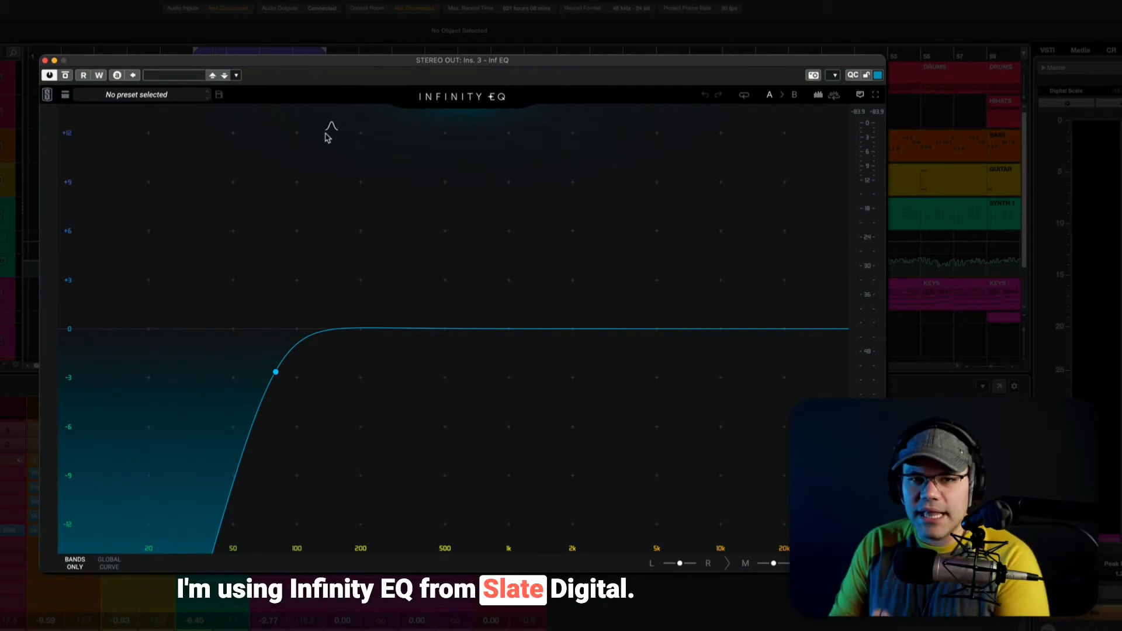
{"action": "left_click", "coordinate": [276, 372]}
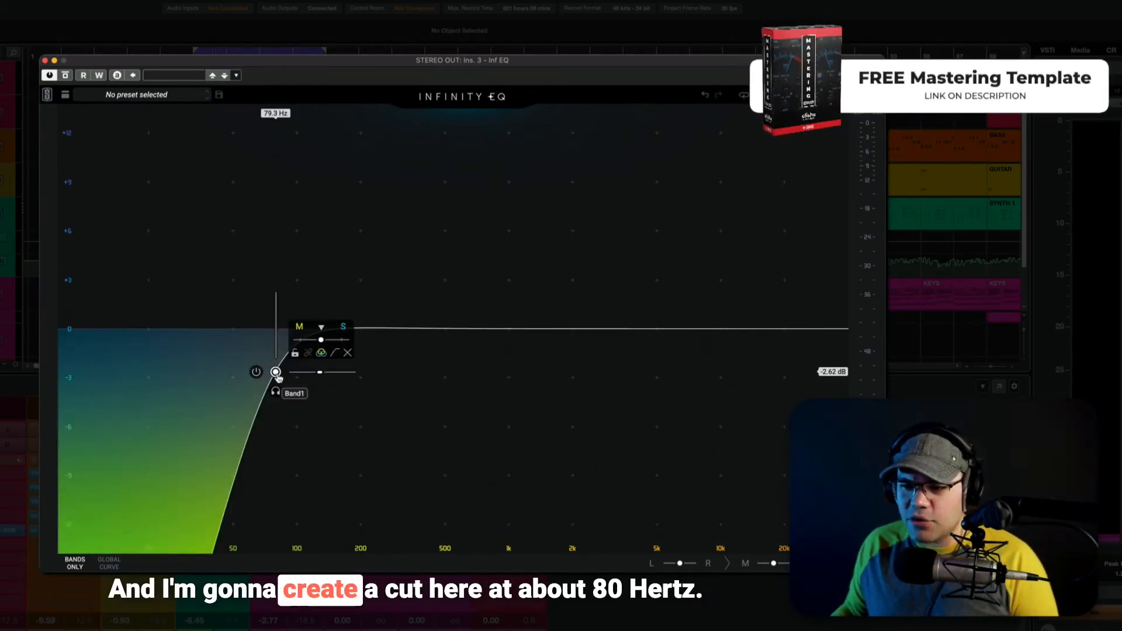
{"action": "left_click", "coordinate": [322, 353]}
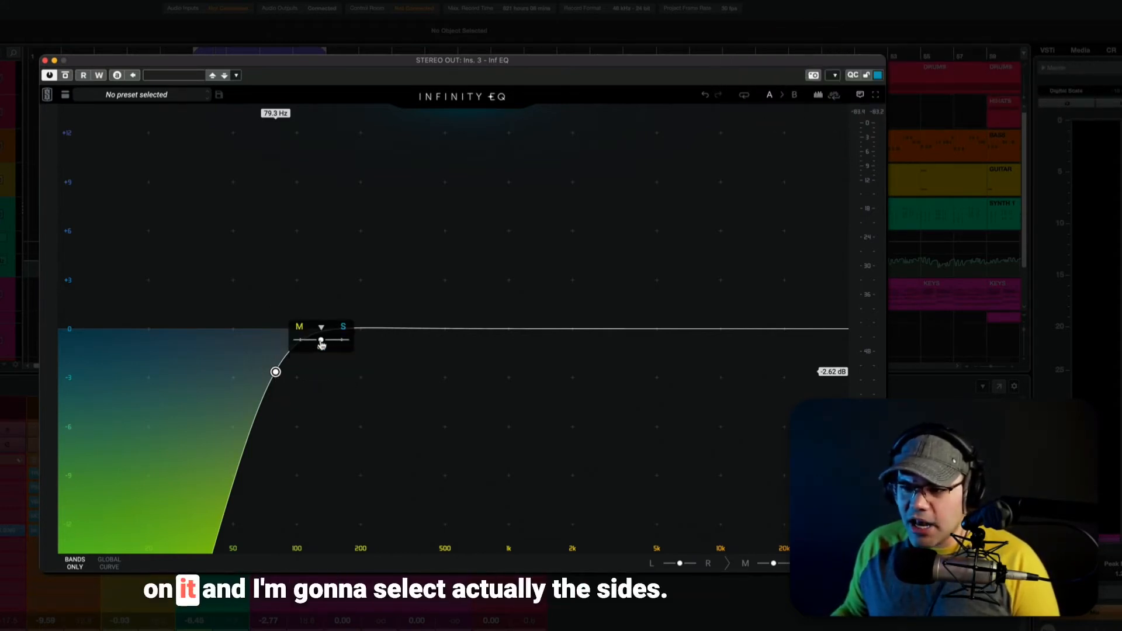
{"action": "left_click", "coordinate": [345, 328]}
{"action": "left_click", "coordinate": [344, 331]}
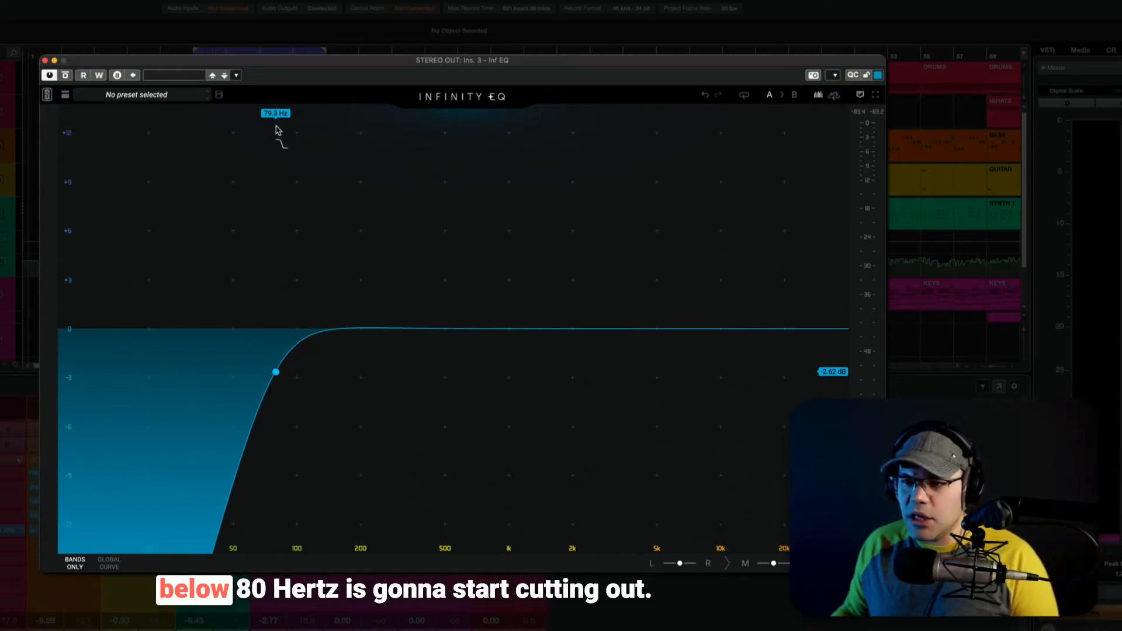
- Play the mix, shift the side low-cut band to about 87 Hz, and close Infinity EQ
{"action": "mouse_move", "coordinate": [276, 383]}
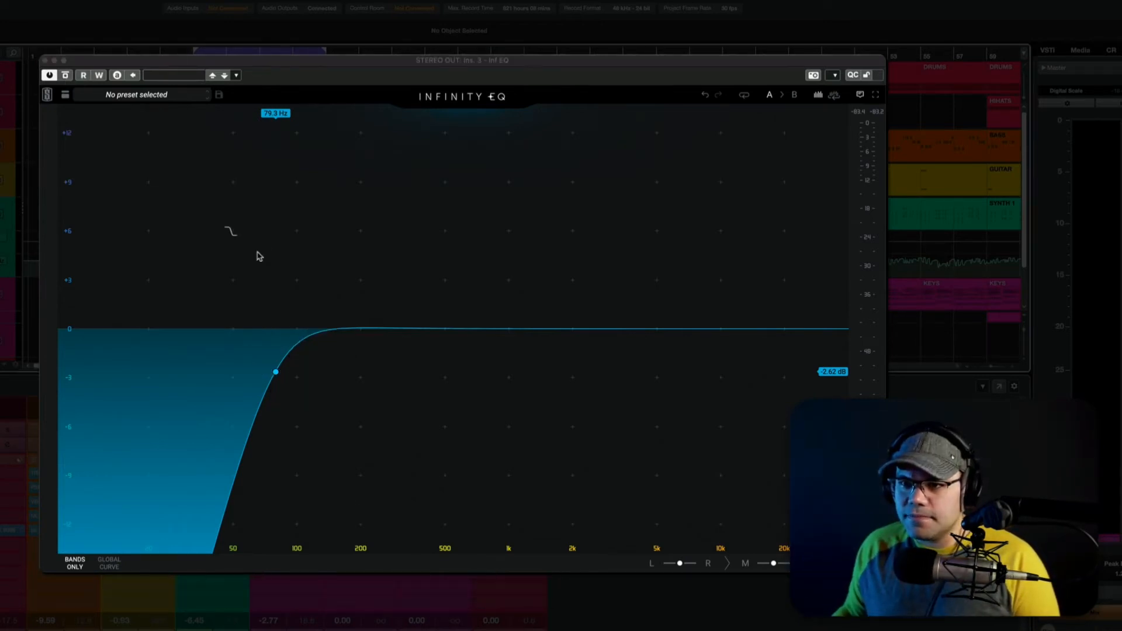
{"action": "key", "text": "space"}
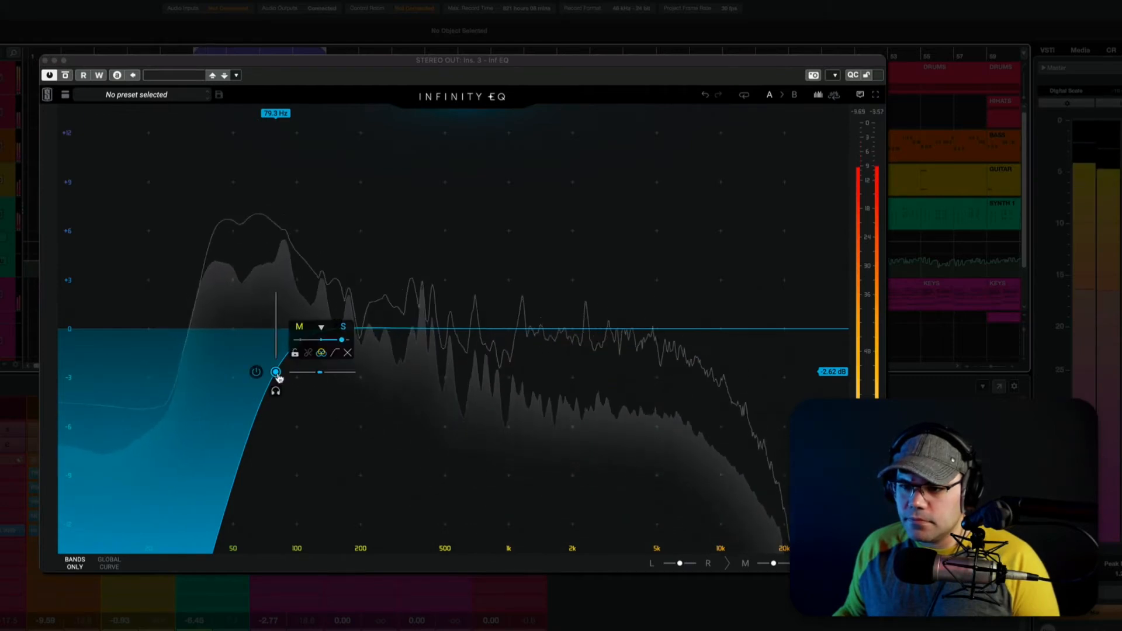
{"action": "mouse_move", "coordinate": [276, 373]}
{"action": "left_mouse_down"}
{"action": "mouse_move", "coordinate": [529, 384]}
{"action": "mouse_move", "coordinate": [275, 388]}
{"action": "left_mouse_up"}
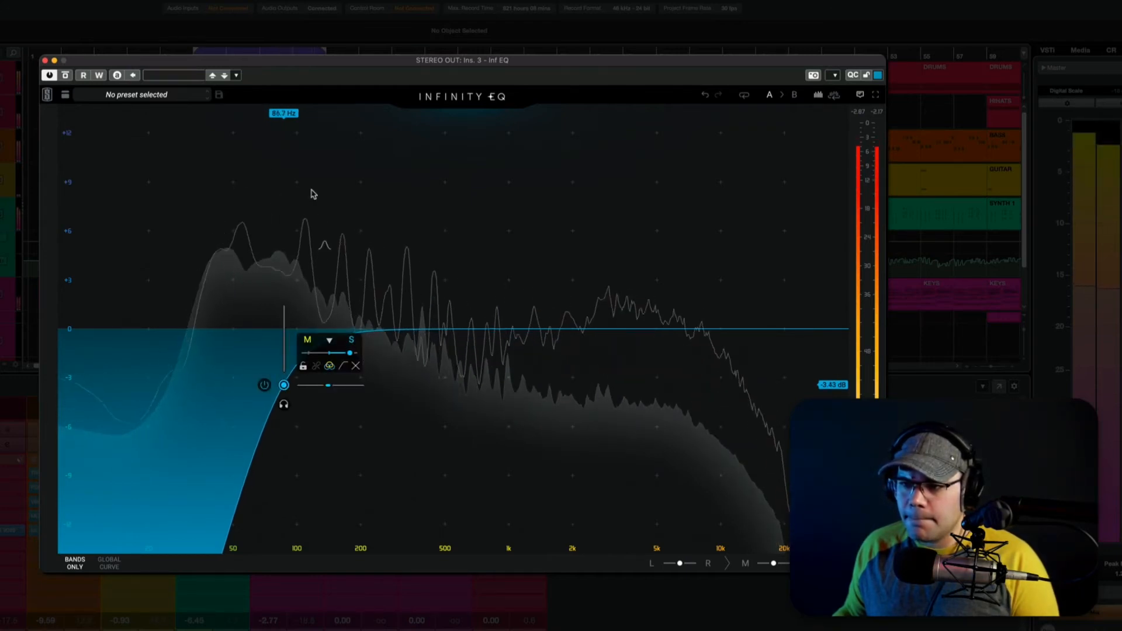
{"action": "left_click", "coordinate": [45, 61]}
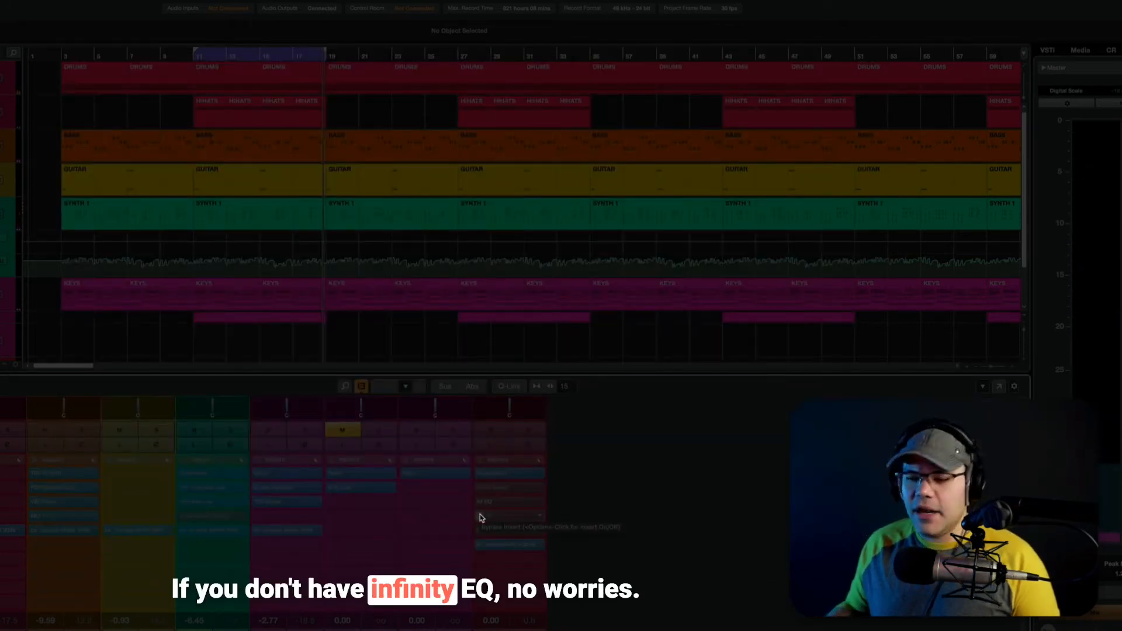
- Open the Frequency EQ in insert 4 of the stereo output and set band 1 to M/S processing
{"action": "left_click", "coordinate": [490, 521]}
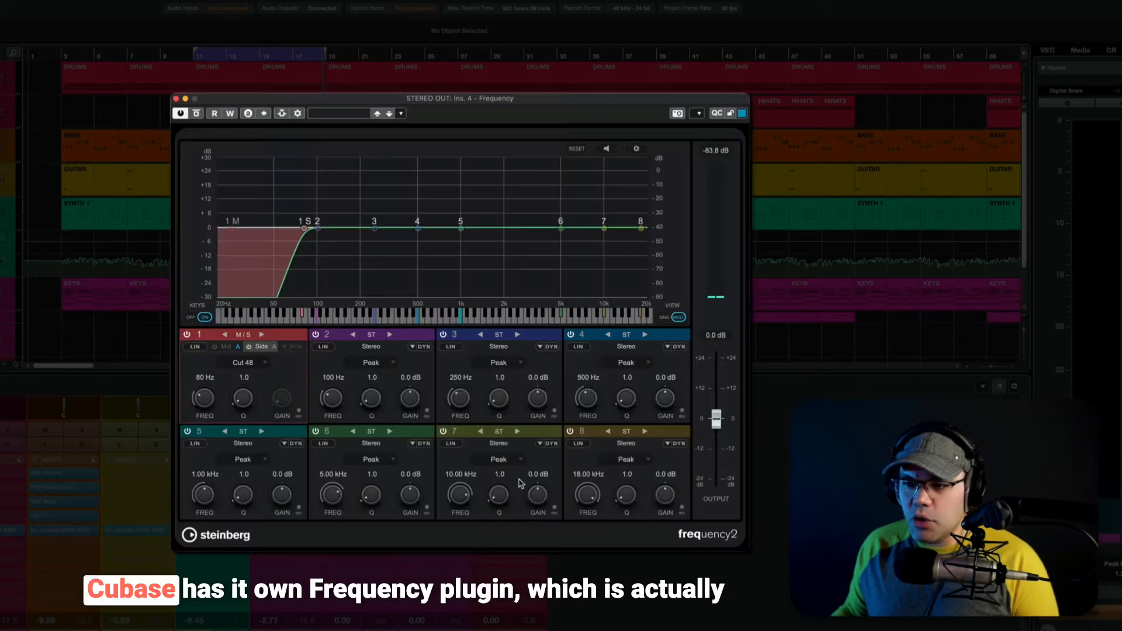
{"action": "left_click_drag", "start_coordinate": [475, 105], "coordinate": [454, 108]}
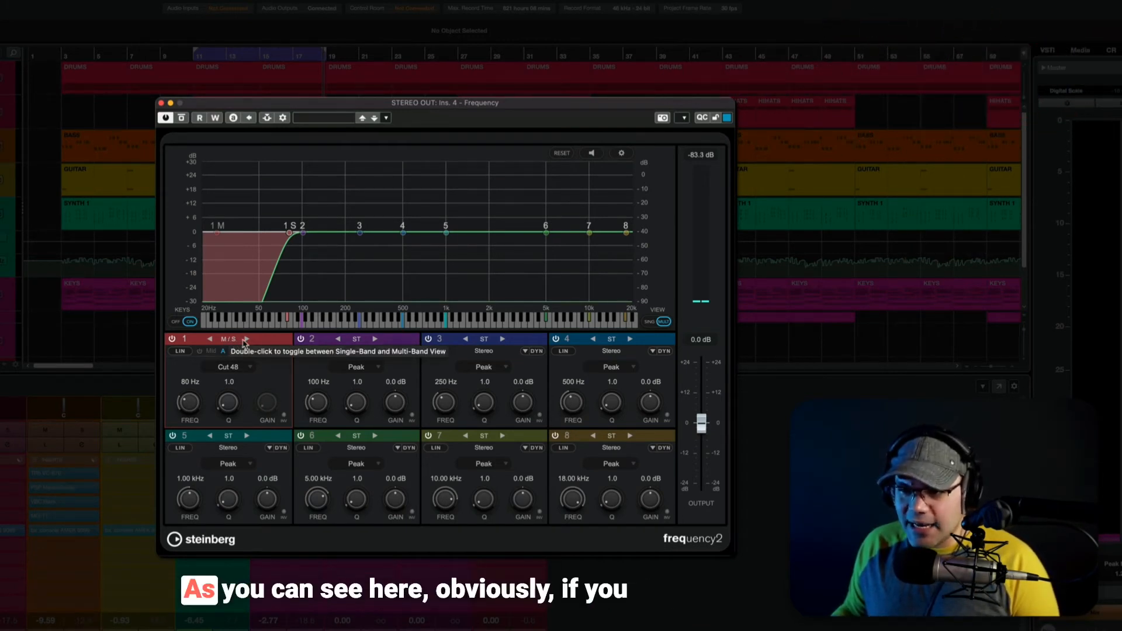
{"action": "left_click", "coordinate": [209, 341]}
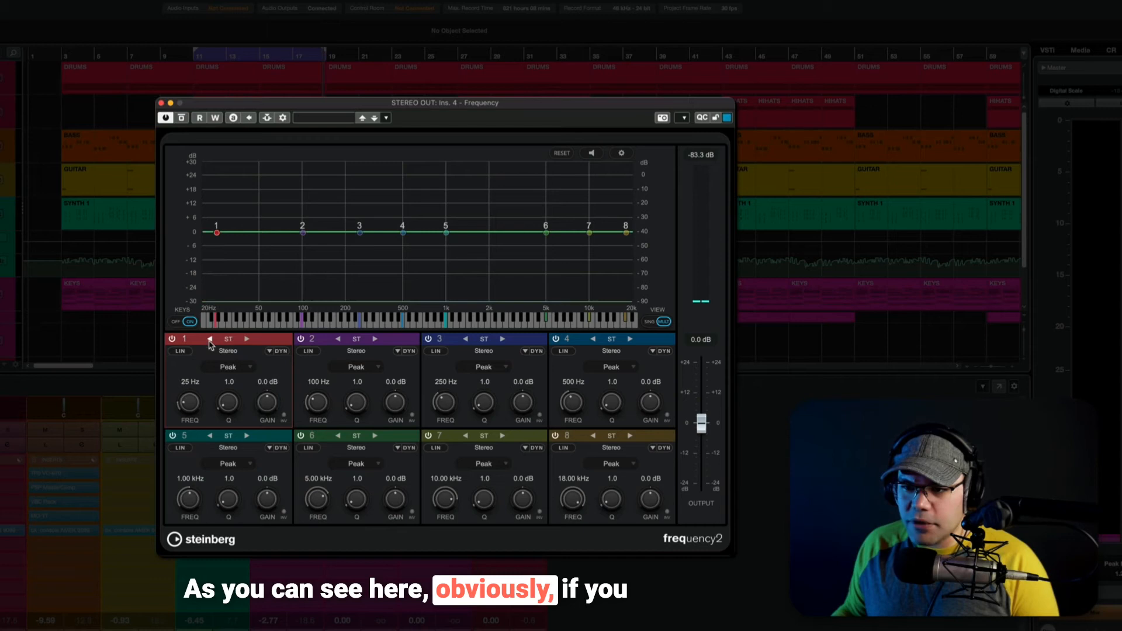
{"action": "left_click", "coordinate": [246, 339]}
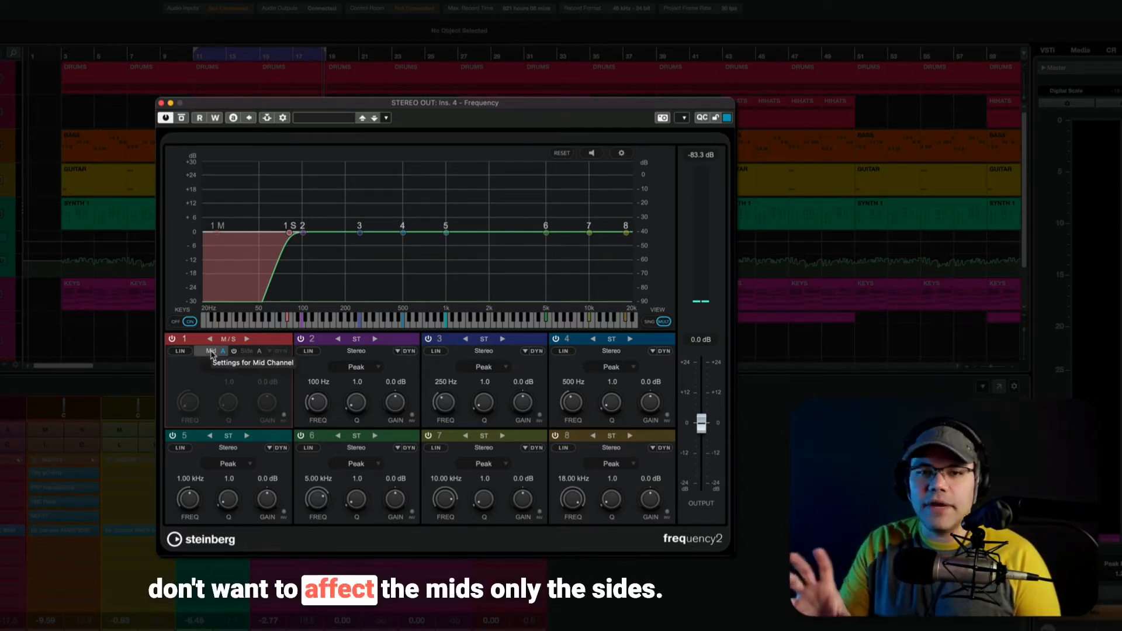
- Use the Side channel settings of band 1 with the Cut 48 filter type and a frequency of 80 Hz
{"action": "left_click", "coordinate": [248, 352]}
{"action": "left_click", "coordinate": [236, 367]}
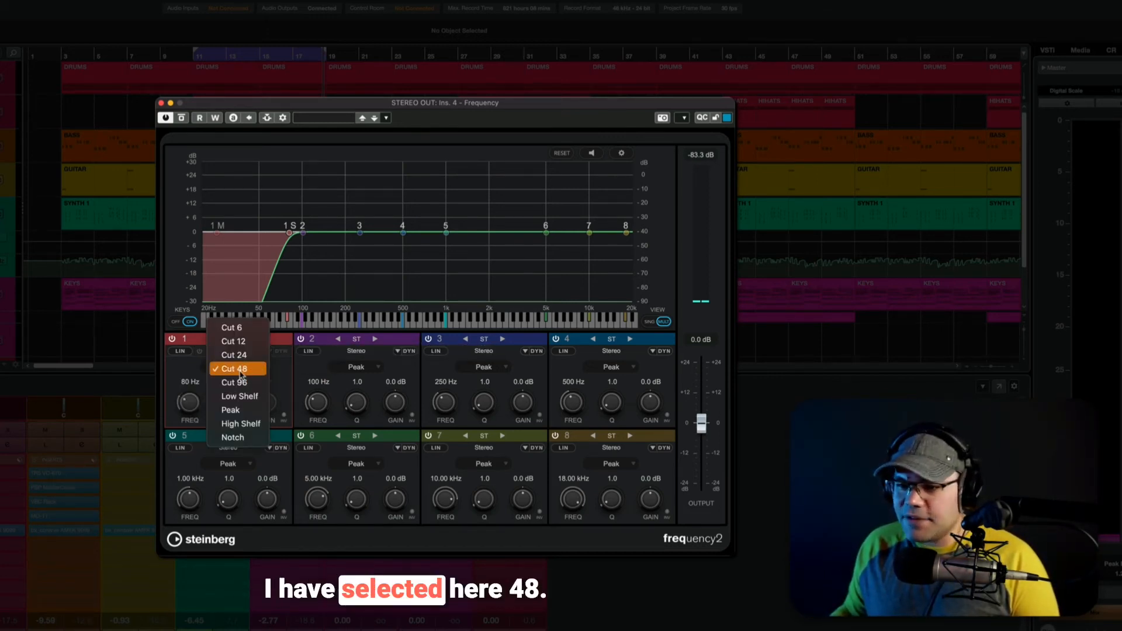
{"action": "left_click", "coordinate": [276, 375]}
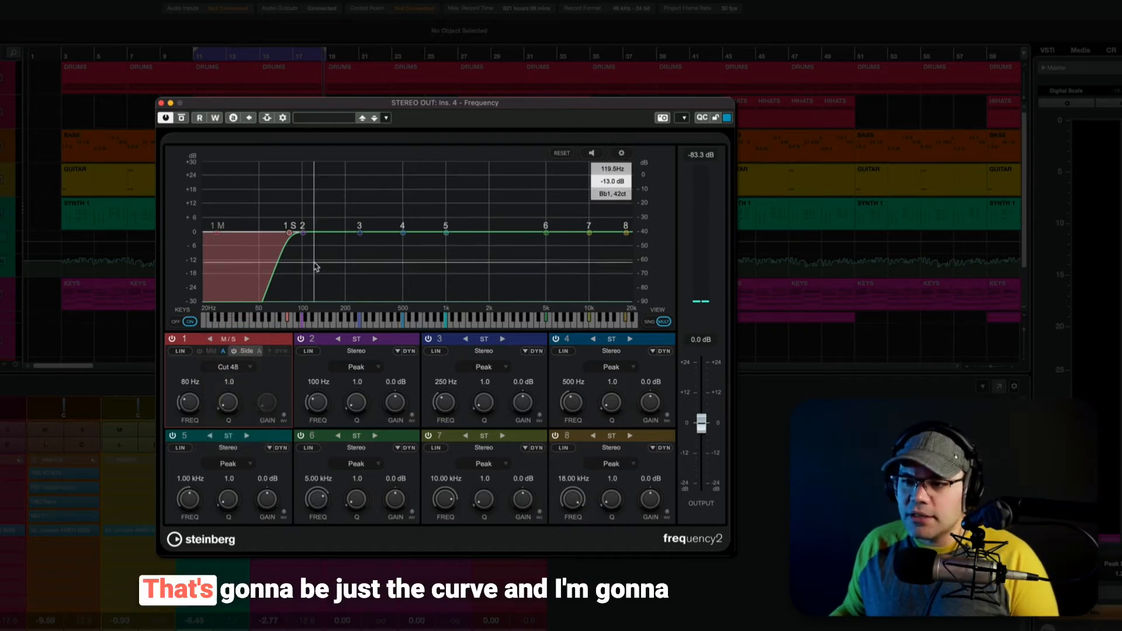
{"action": "left_click", "coordinate": [201, 383]}
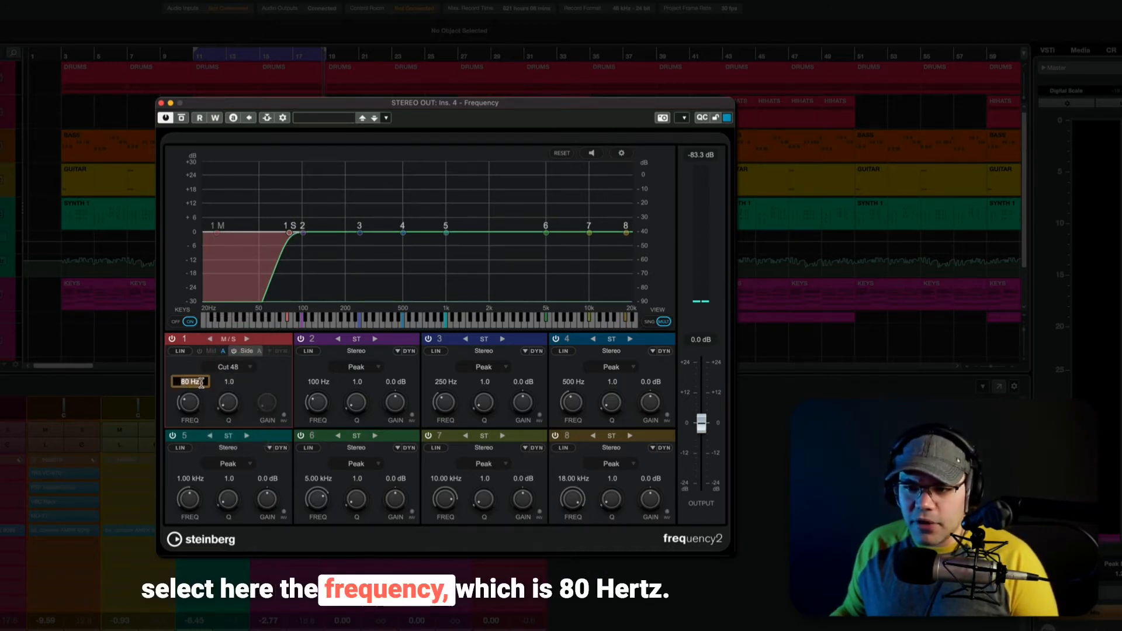
{"action": "left_click", "coordinate": [254, 384]}
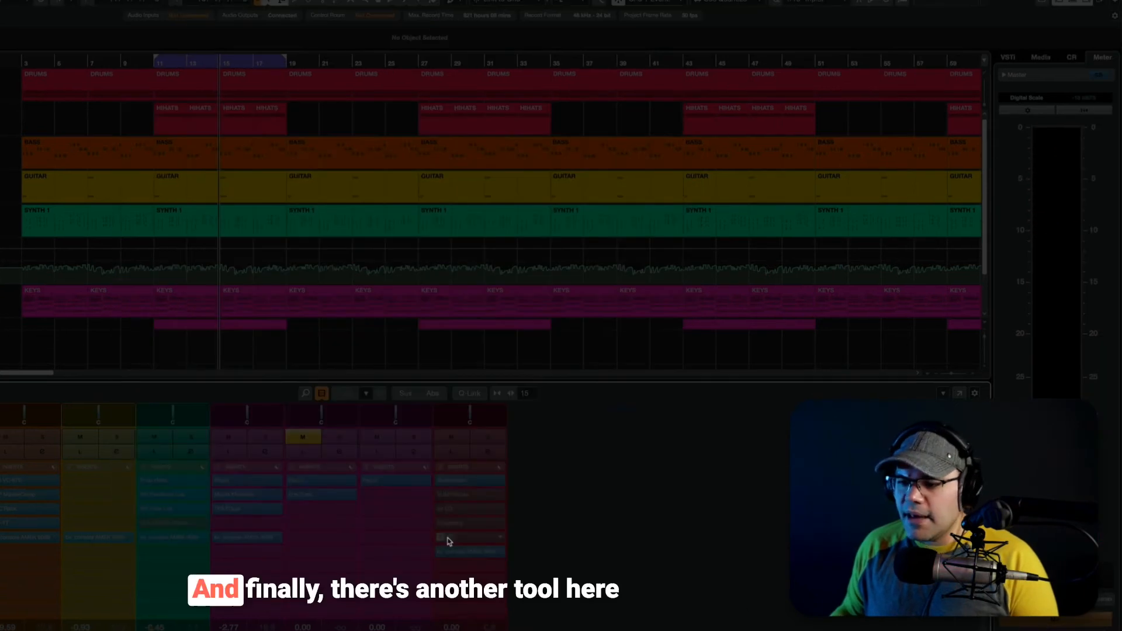
- Open MSW2 in insert 5 of the stereo output, raise its crossover to just below 500 Hz, and centre the low-band width
{"action": "left_click", "coordinate": [446, 536]}
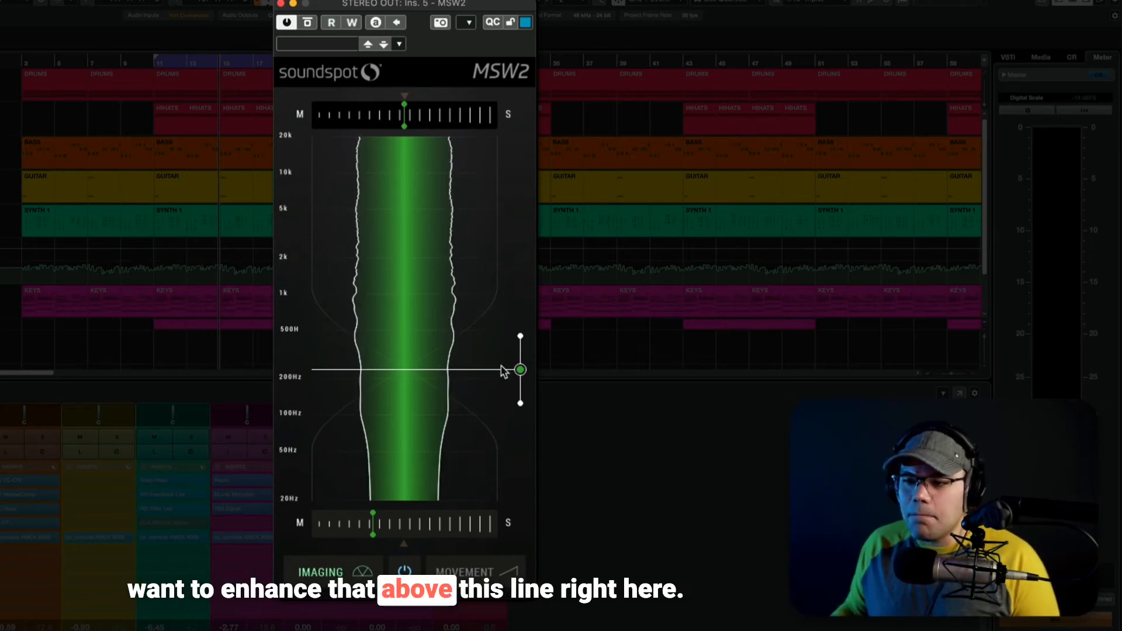
{"action": "left_click_drag", "start_coordinate": [520, 372], "coordinate": [520, 328]}
{"action": "left_click_drag", "start_coordinate": [373, 523], "coordinate": [445, 522]}
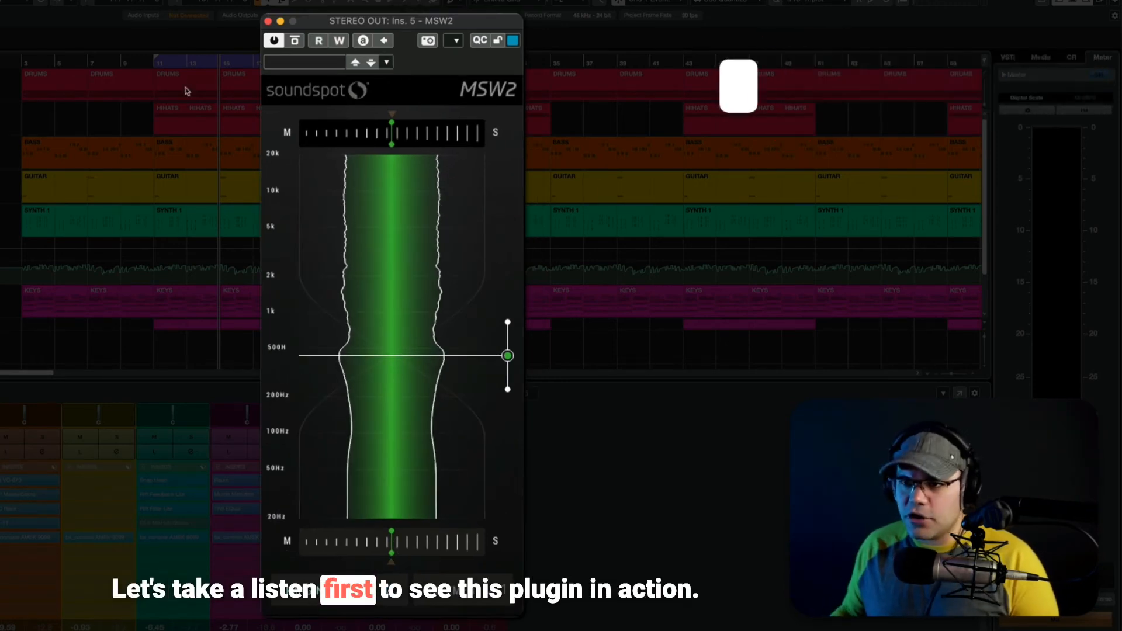
- Play the mix from bar 11 to hear MSW2 with both width controls centred
{"action": "left_click", "coordinate": [154, 64]}
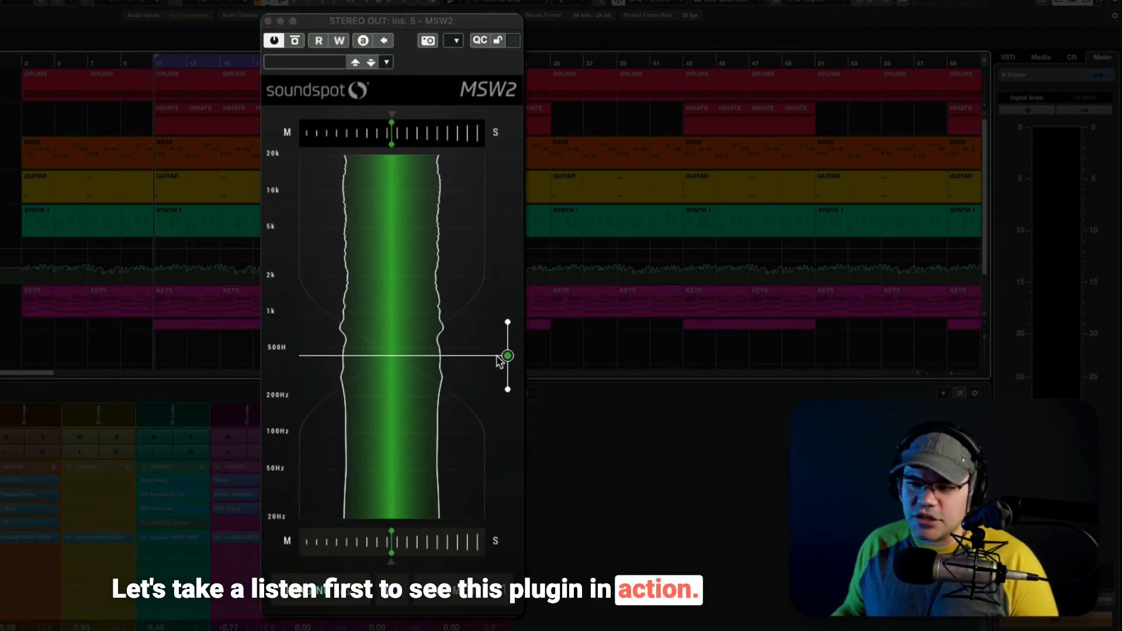
{"action": "key", "text": "space"}
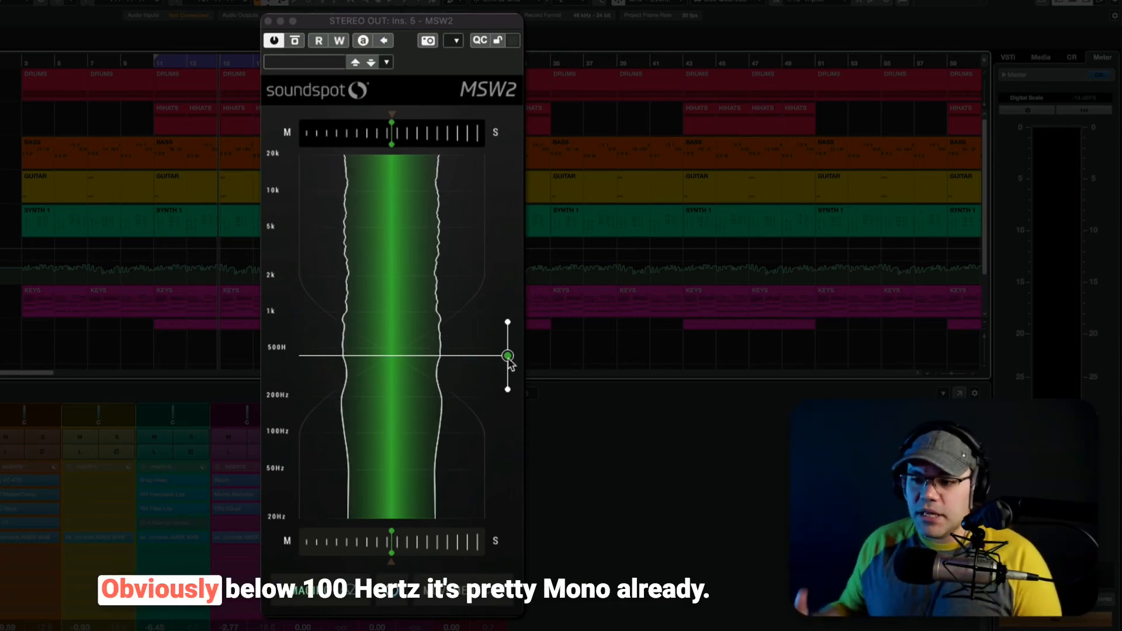
- Set the MSW2 crossover to 1 kHz, with the band below it fully mid and the band above it fully side
{"action": "left_click_drag", "start_coordinate": [509, 358], "coordinate": [509, 387]}
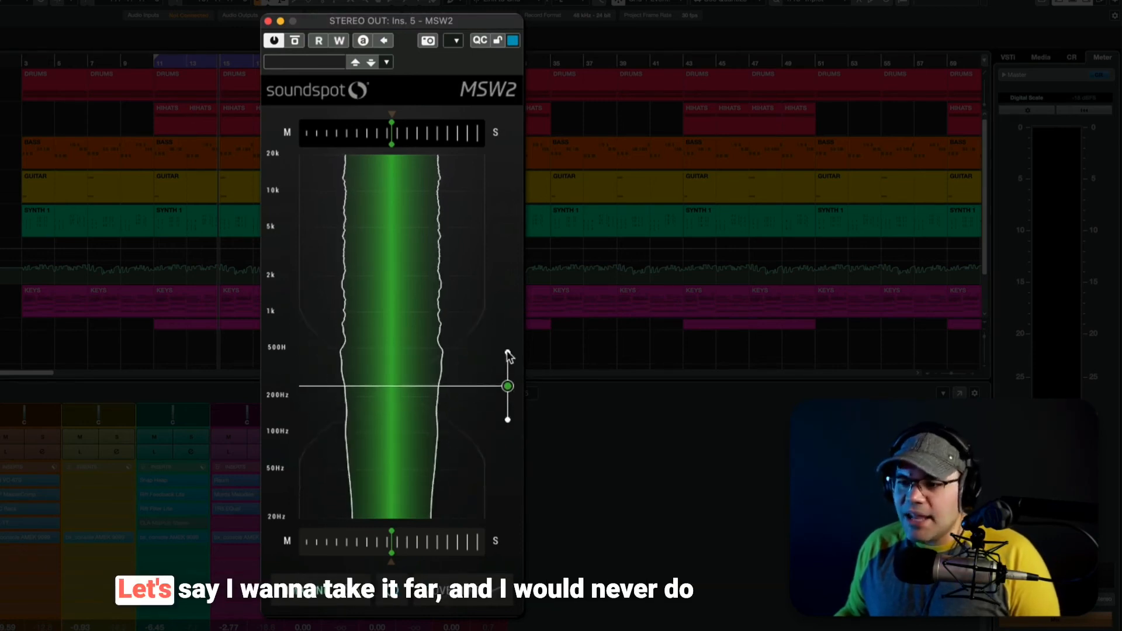
{"action": "left_click_drag", "start_coordinate": [502, 322], "coordinate": [509, 321]}
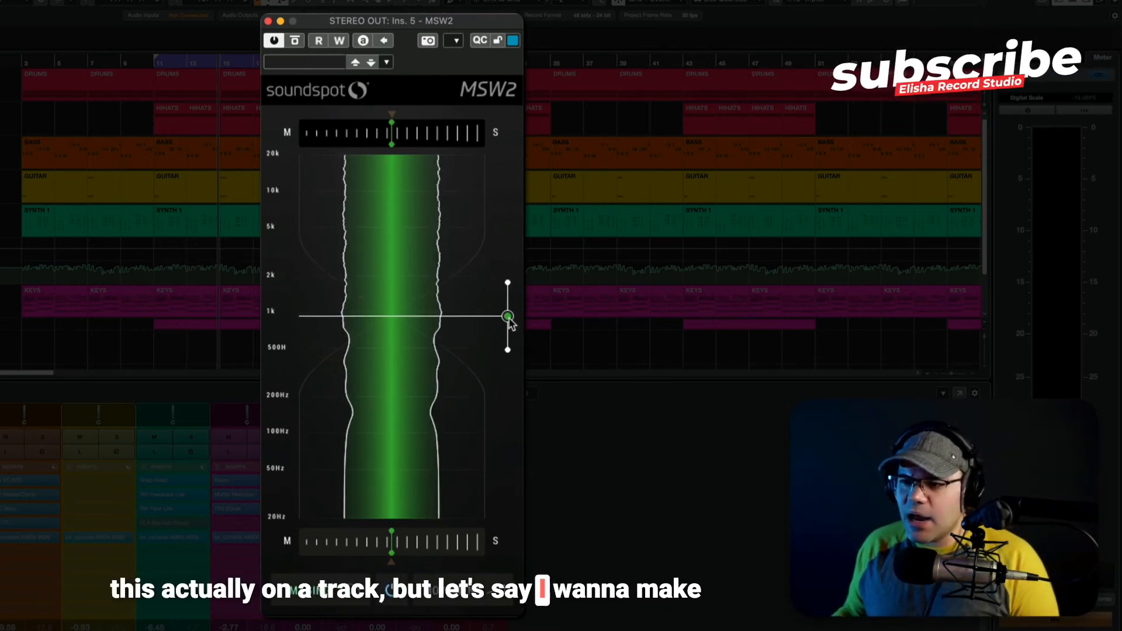
{"action": "left_click_drag", "start_coordinate": [510, 320], "coordinate": [510, 318]}
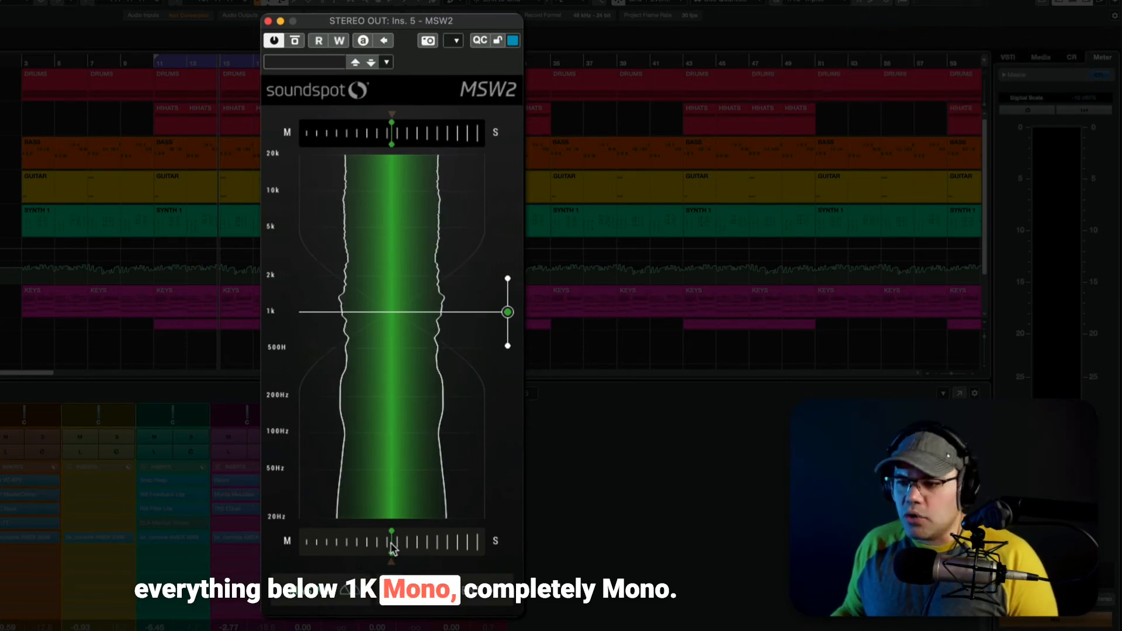
{"action": "left_click_drag", "start_coordinate": [392, 546], "coordinate": [288, 553]}
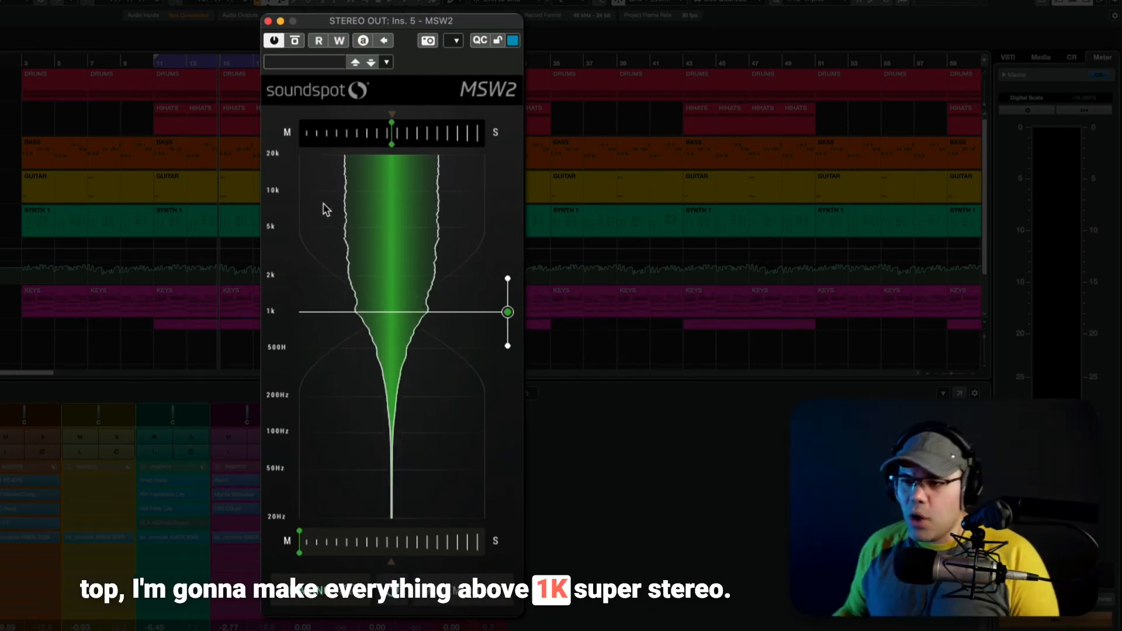
{"action": "left_click_drag", "start_coordinate": [391, 139], "coordinate": [485, 134]}
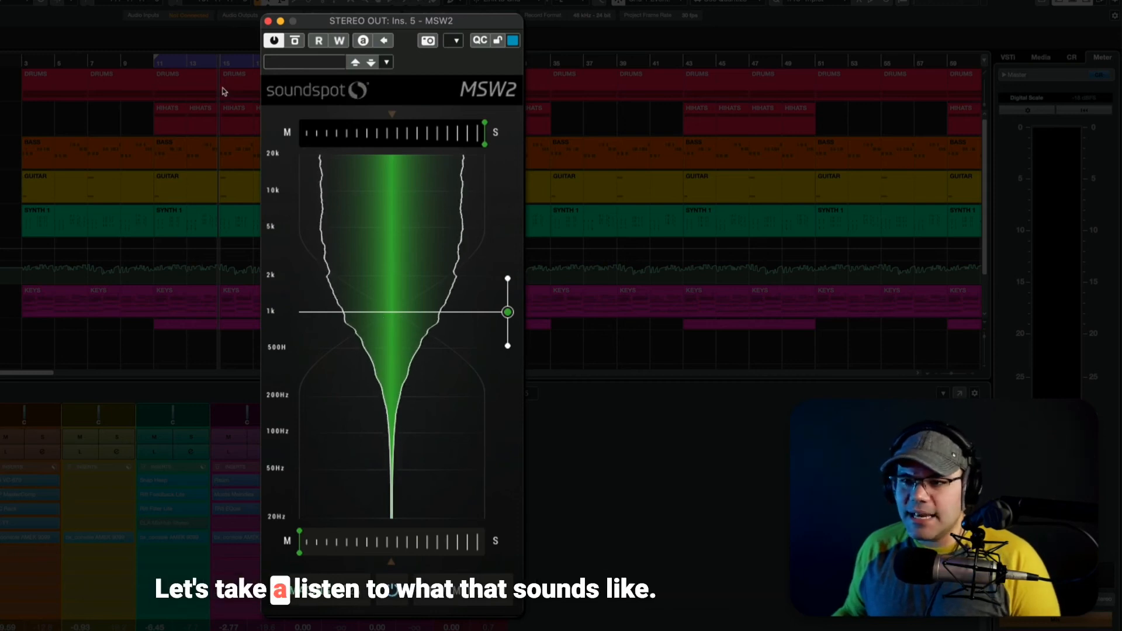
- Play the mix from bar 11 with the extreme width settings and compare it with MSW2 bypassed
{"action": "left_click", "coordinate": [154, 61]}
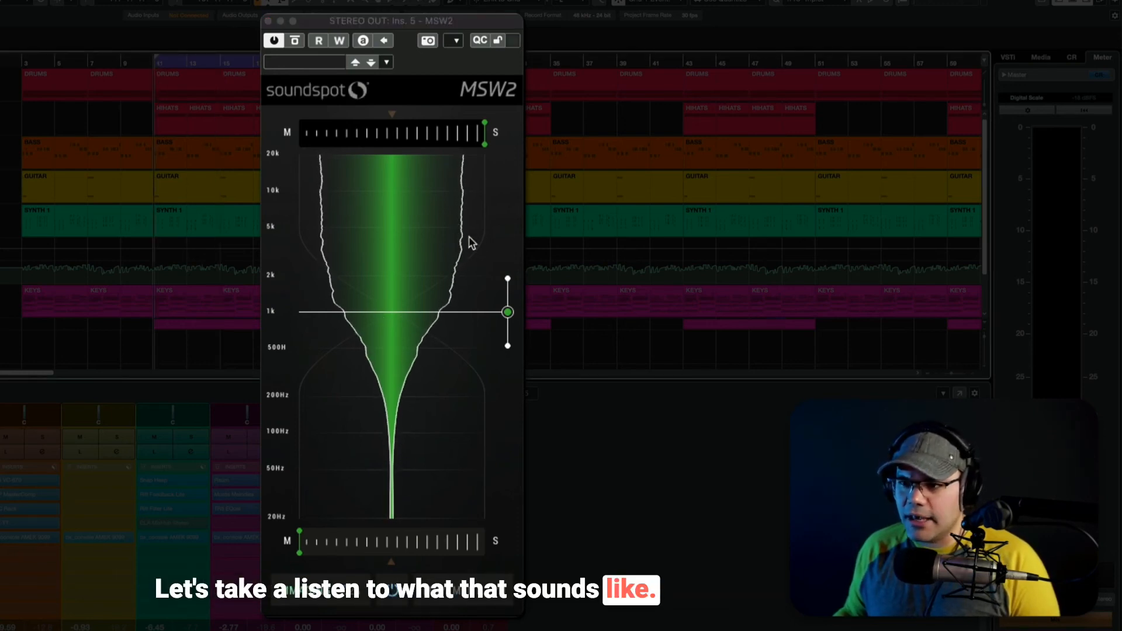
{"action": "key", "text": "space"}
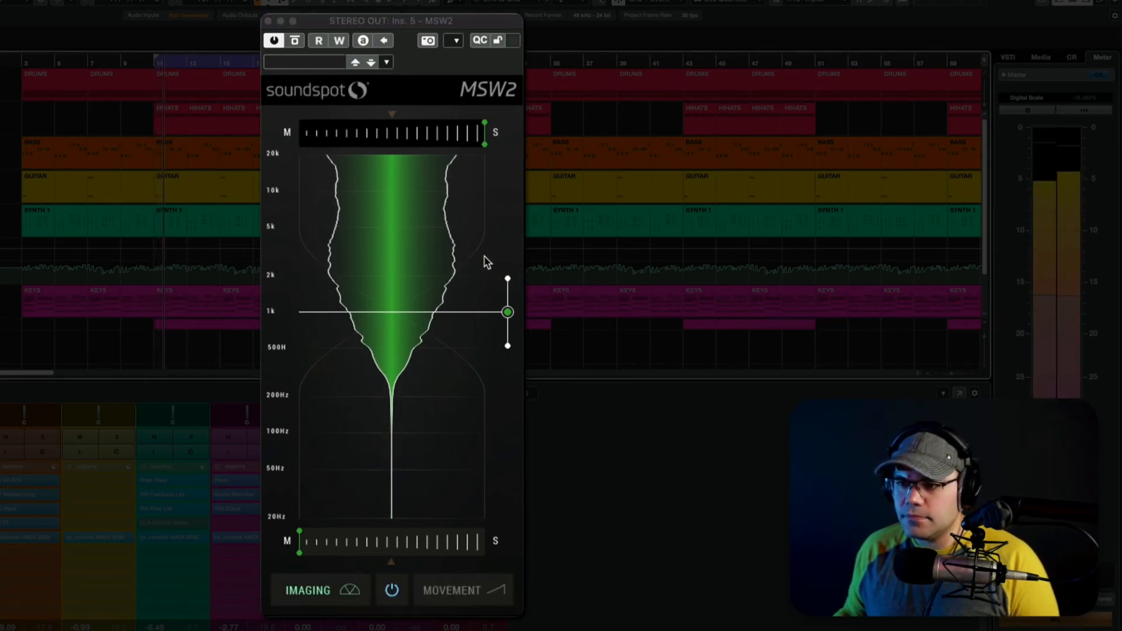
{"action": "left_click", "coordinate": [295, 41]}
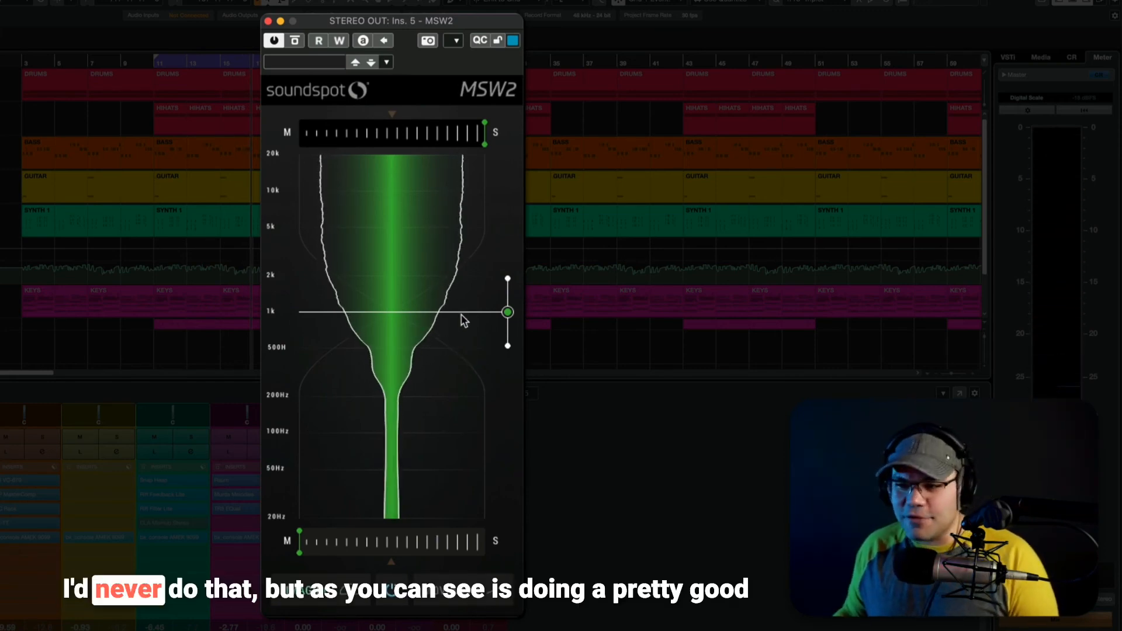
- Lower the MSW2 crossover to between 200 and 500 Hz and return the high-band width to centre
{"action": "mouse_move", "coordinate": [508, 313]}
{"action": "left_mouse_down"}
{"action": "mouse_move", "coordinate": [511, 332]}
{"action": "mouse_move", "coordinate": [512, 312]}
{"action": "left_mouse_up"}
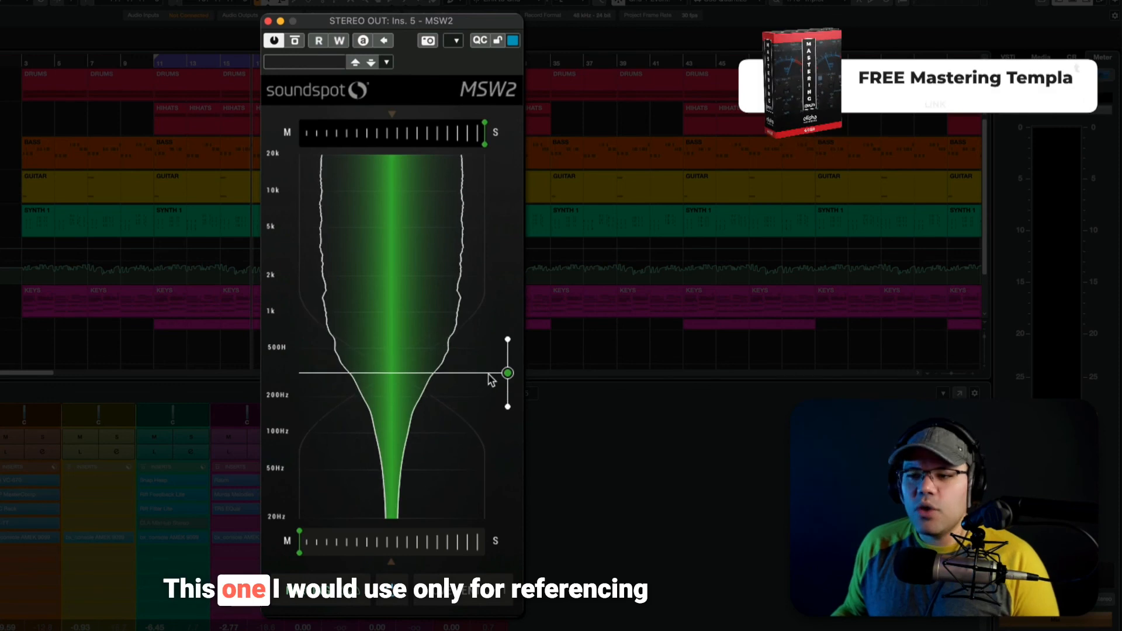
{"action": "left_click_drag", "start_coordinate": [490, 376], "coordinate": [491, 345]}
{"action": "left_click_drag", "start_coordinate": [485, 132], "coordinate": [391, 133]}
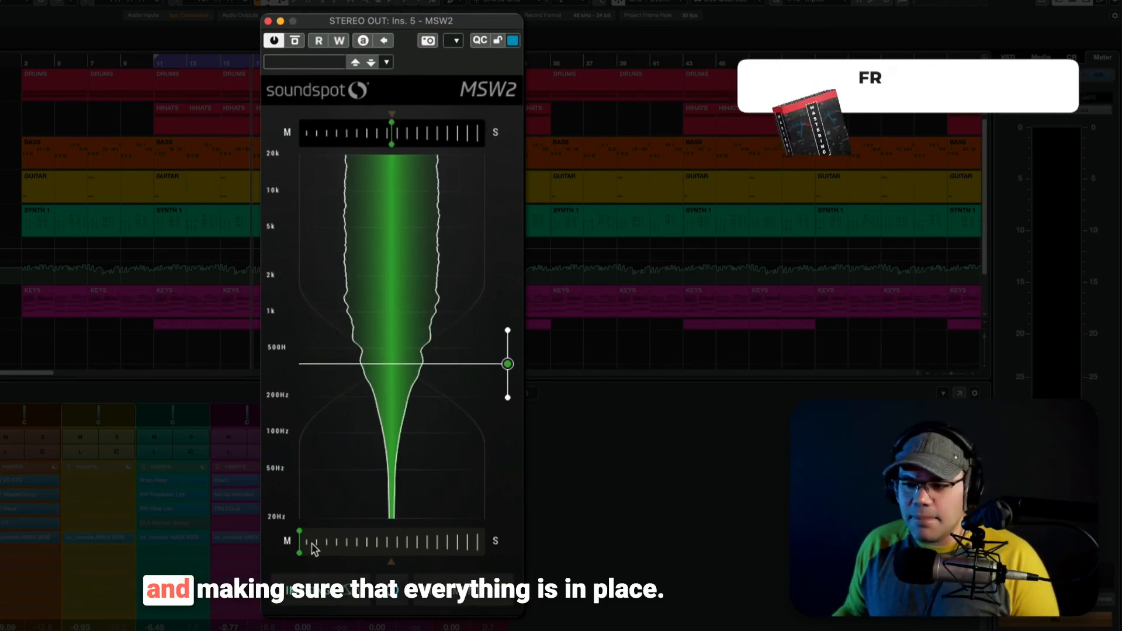